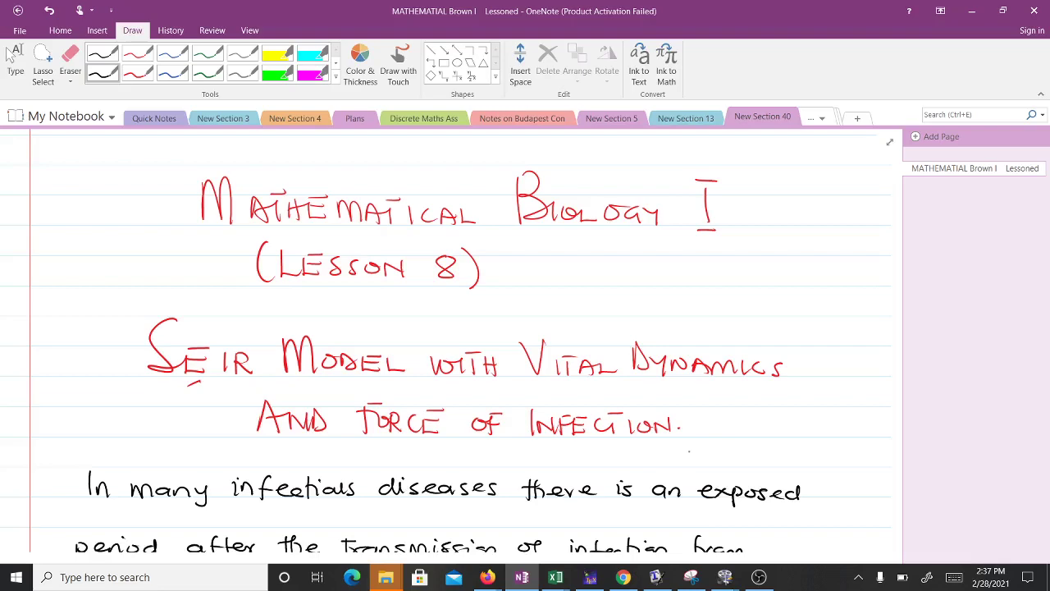
Step: Draw a short red stroke under the E in the 'SEIR Model' title
left_click_drag(184, 387, 202, 382)
left_click(201, 395)
Step: Scroll past the introduction and NB paragraph to the Compartmental Diagram
scroll(445, 328, "down", 5)
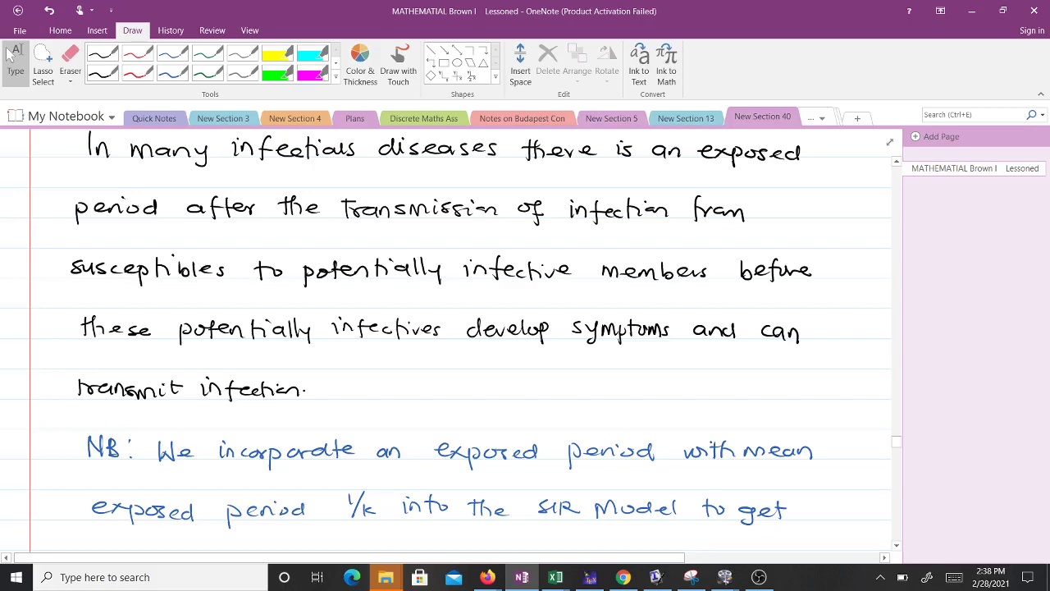
scroll(443, 345, "down", 5)
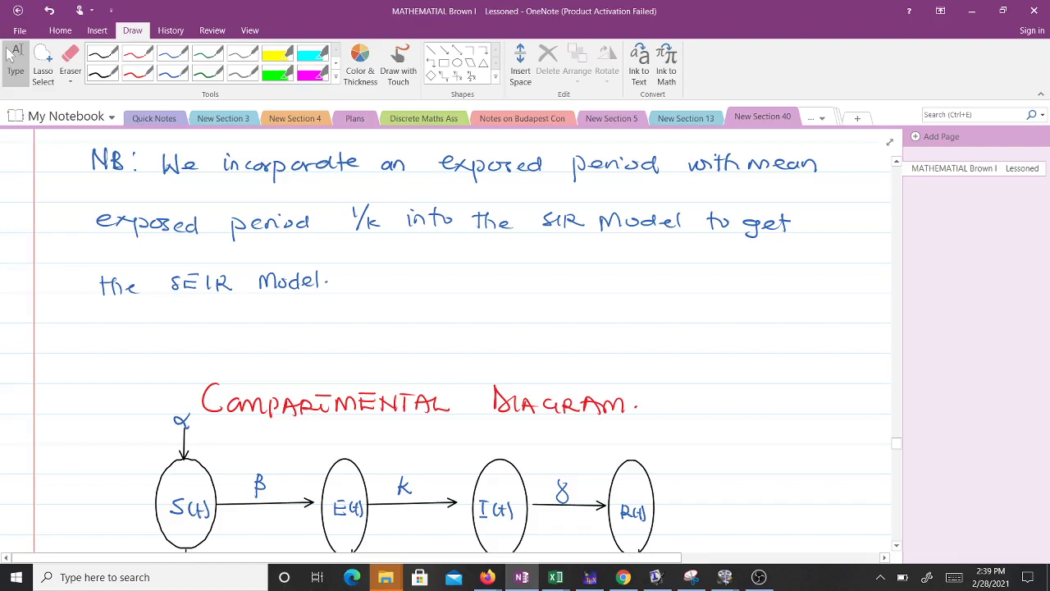
Step: With the red pen, tick beneath each of the four μ death terms in the diagram
scroll(459, 345, "down", 3)
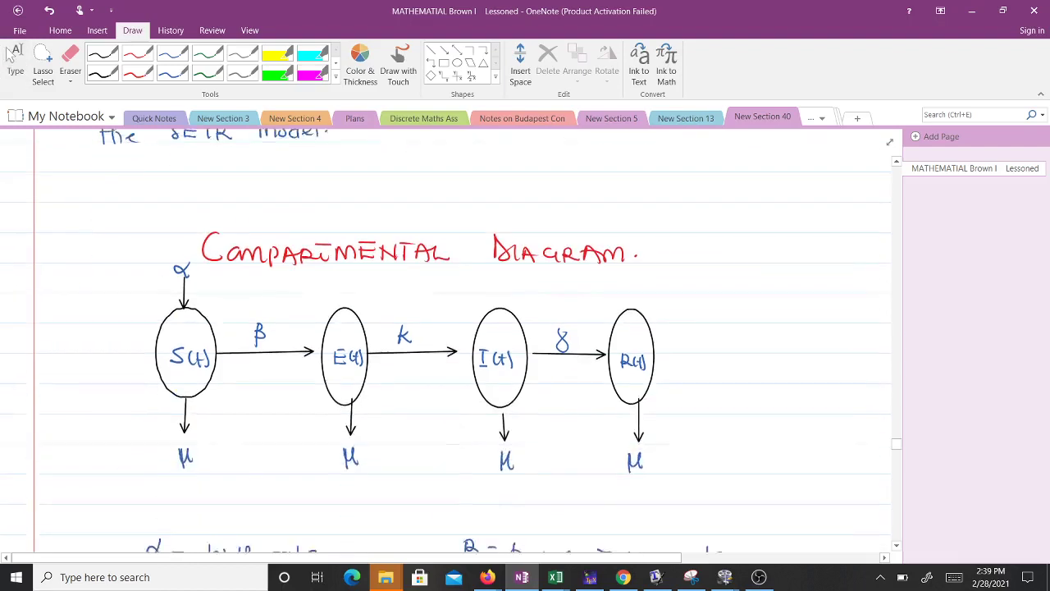
scroll(459, 345, "down", 1)
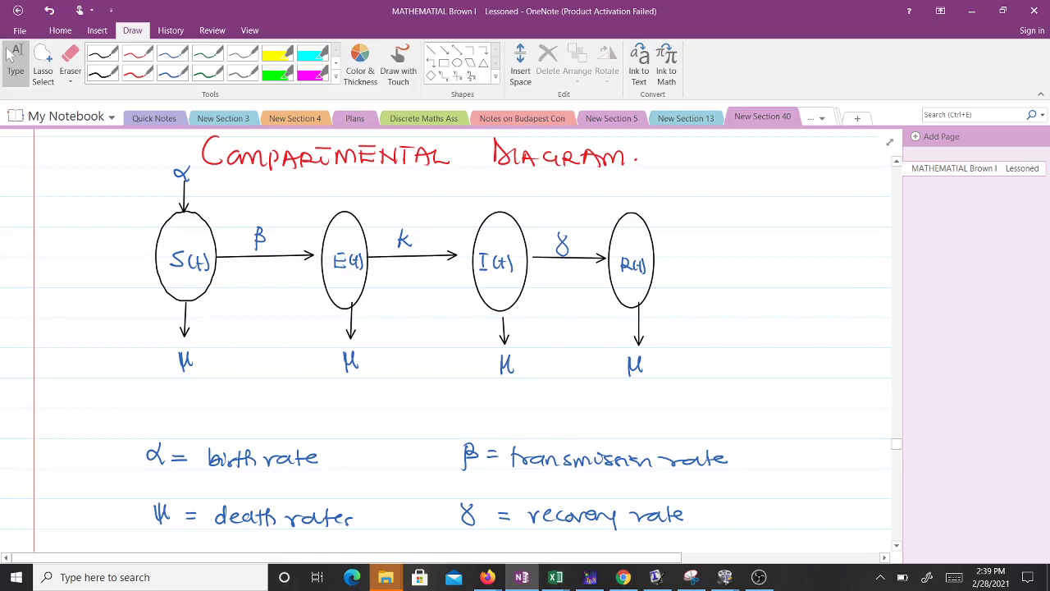
left_click(137, 72)
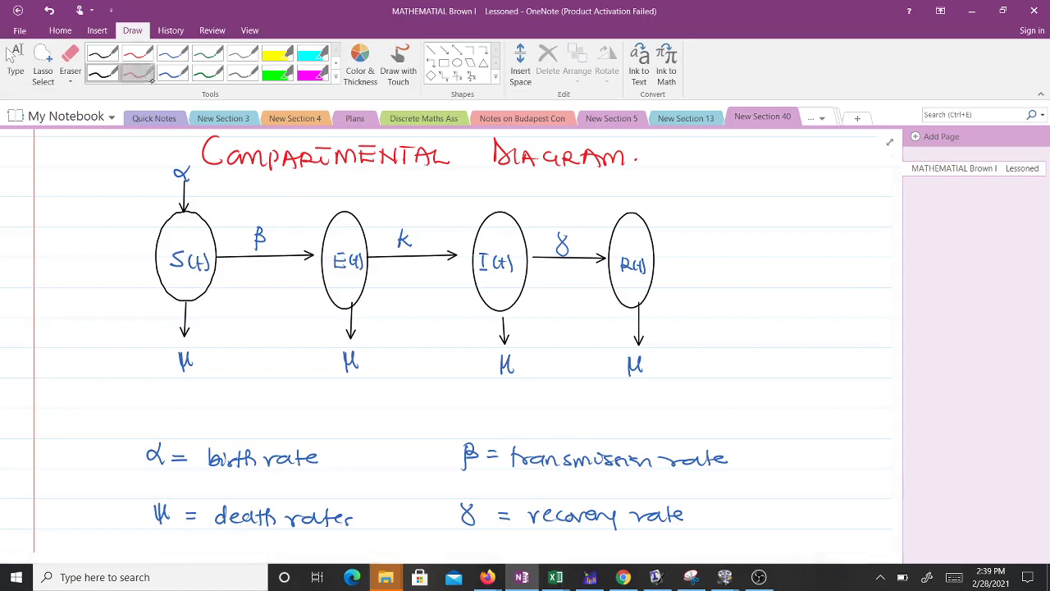
left_click_drag(179, 399, 189, 391)
left_click_drag(358, 412, 366, 406)
left_click_drag(494, 412, 502, 406)
left_click_drag(644, 413, 655, 404)
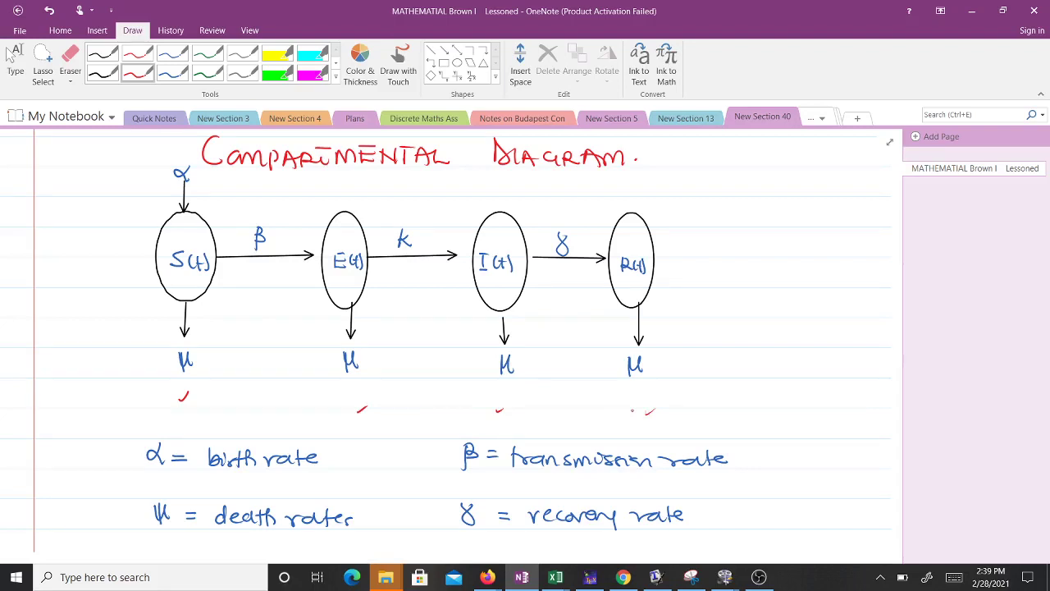
Step: Stroke across the α birth term and reinforce the red ticks under the μ terms
left_click_drag(164, 172, 186, 166)
left_click_drag(184, 389, 189, 402)
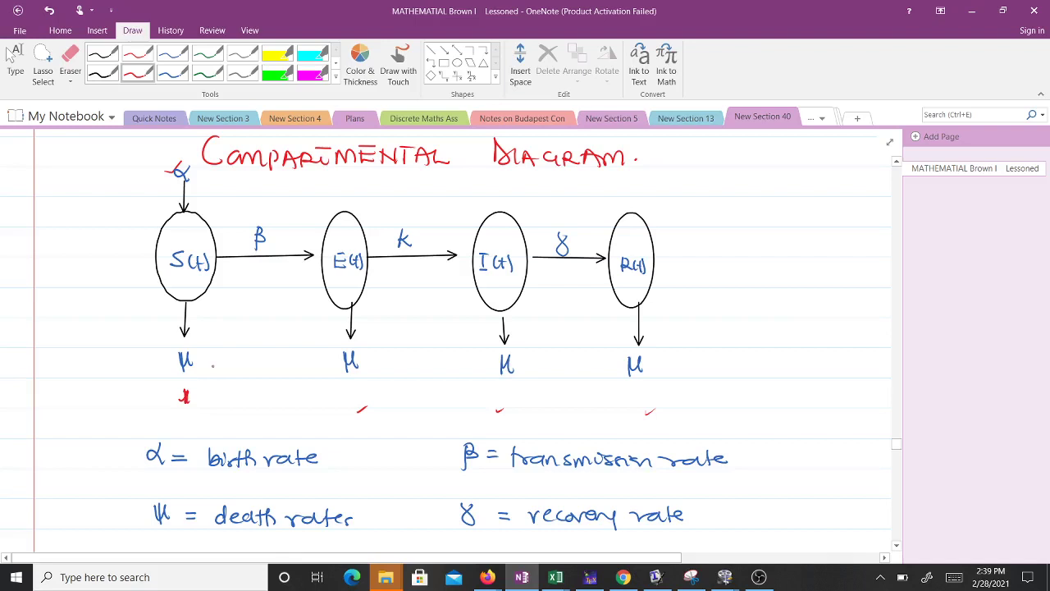
left_click_drag(337, 415, 357, 402)
left_click_drag(498, 411, 526, 402)
left_click_drag(632, 410, 648, 402)
Step: In red, mark beside the arrow below S(t) and beside the α birth term
scroll(11, 53, "down", 3)
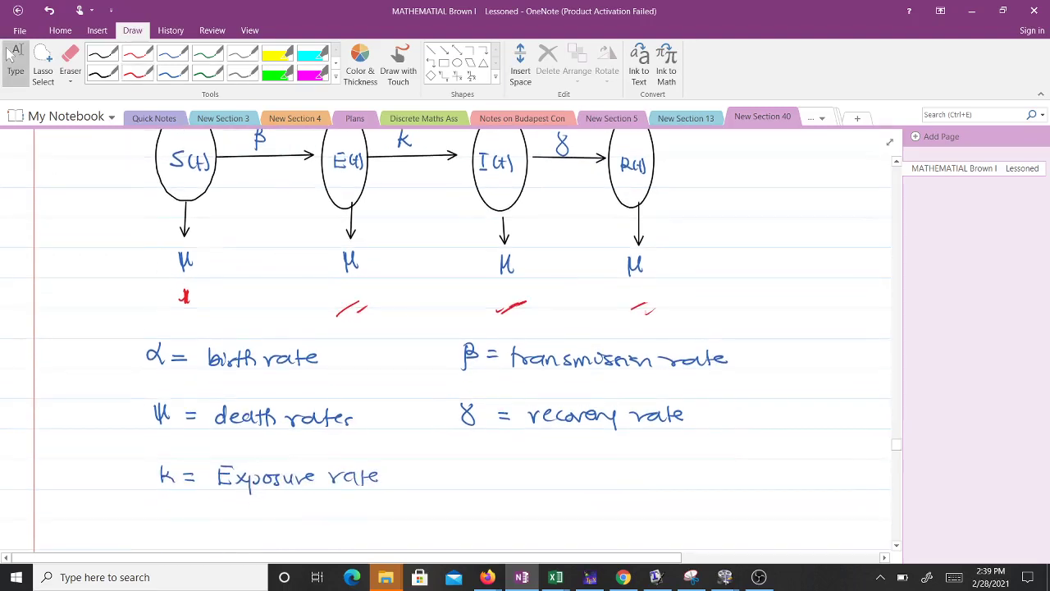
scroll(11, 54, "down", 2)
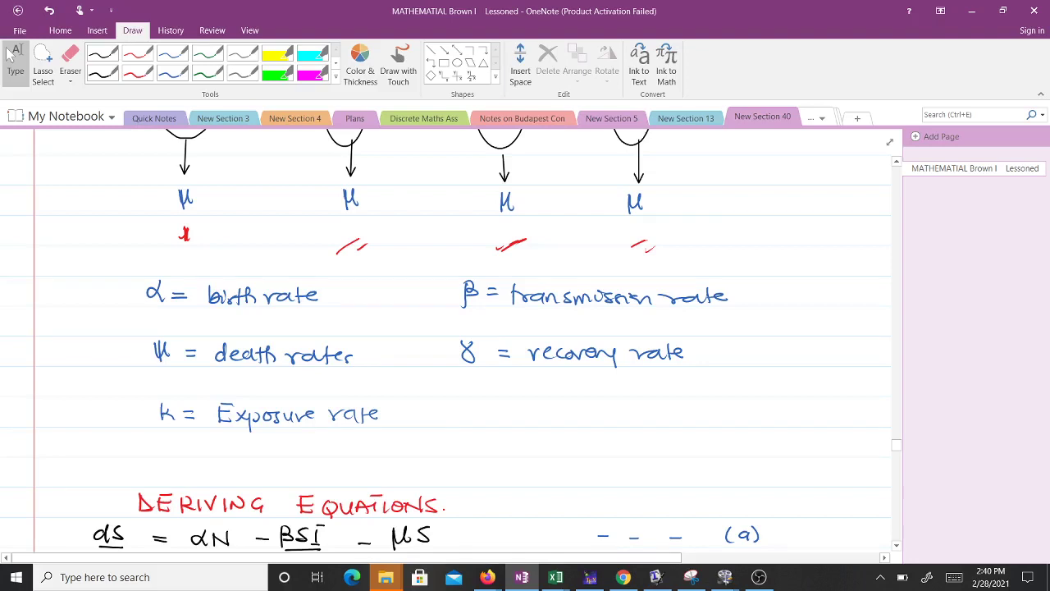
scroll(460, 337, "up", 5)
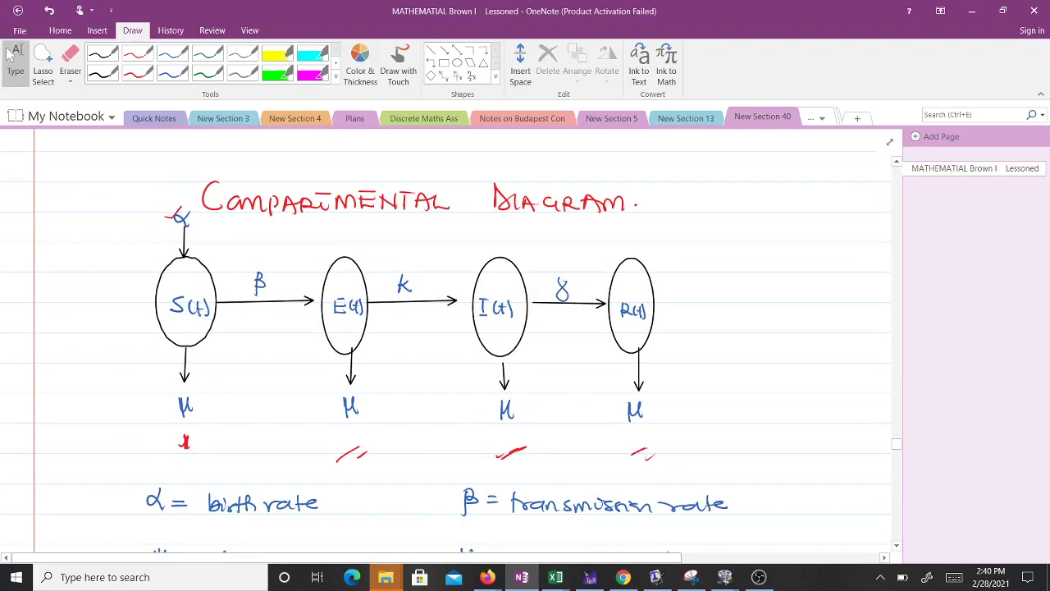
left_click(137, 72)
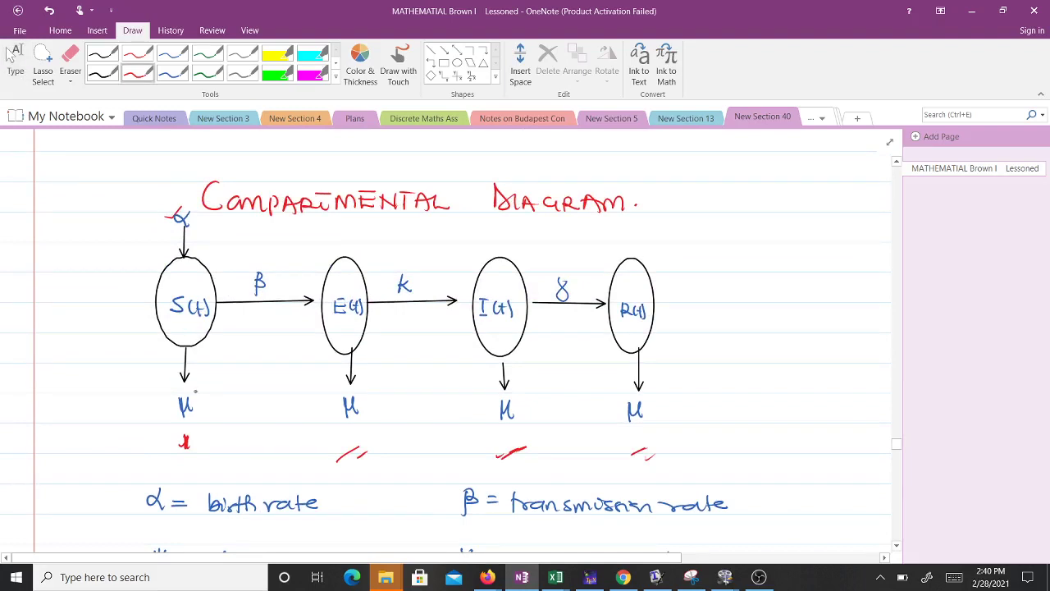
left_click_drag(198, 366, 209, 367)
left_click_drag(204, 237, 219, 239)
Step: Add red marks by S(t)'s μ, the β arrow and the α arrow, then scroll to Deriving Equations
left_click_drag(133, 405, 141, 401)
left_click_drag(238, 320, 250, 314)
left_click_drag(151, 244, 152, 256)
scroll(446, 340, "down", 10)
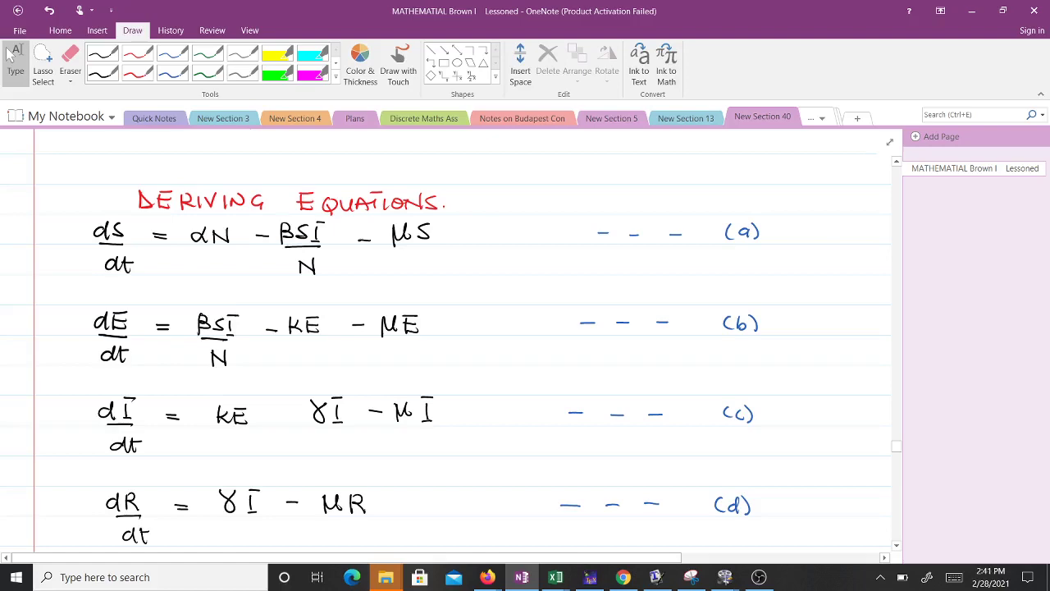
Step: In red, underline the β and k arrows and mark beside E(t)'s death arrow
scroll(451, 345, "up", 10)
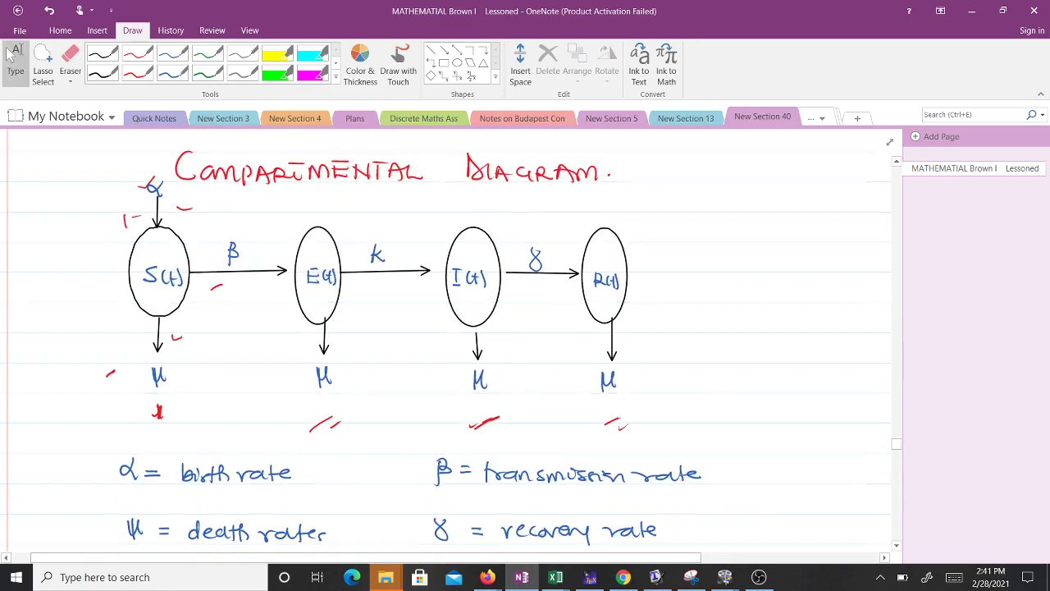
left_click(138, 71)
left_click_drag(212, 289, 238, 279)
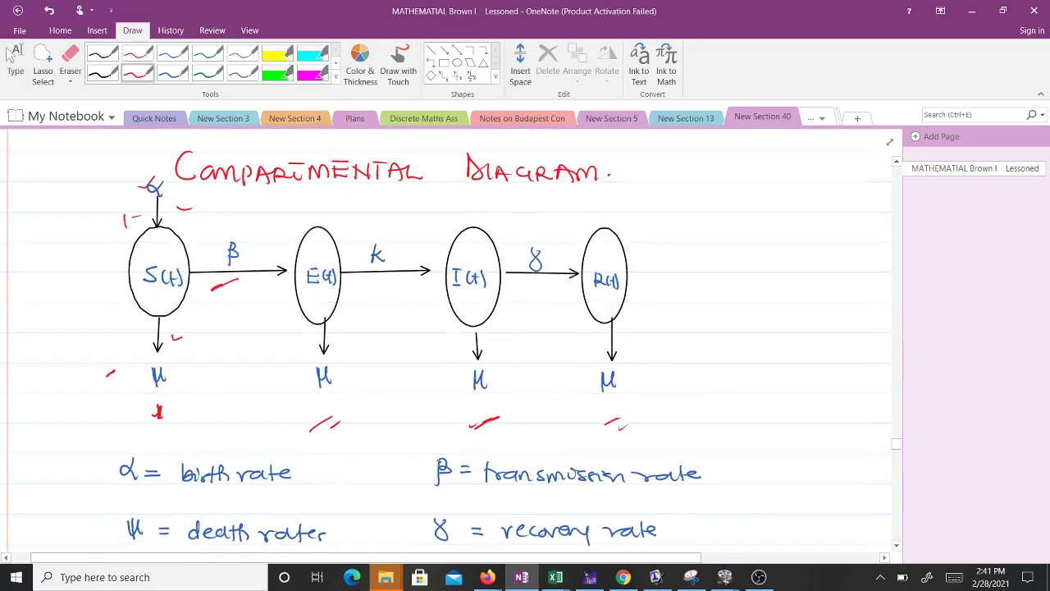
left_click_drag(377, 291, 389, 286)
left_click_drag(338, 325, 337, 342)
Step: Lengthen the red mark under the k arrow and mark beside I(t)'s death arrow
scroll(445, 336, "down", 10)
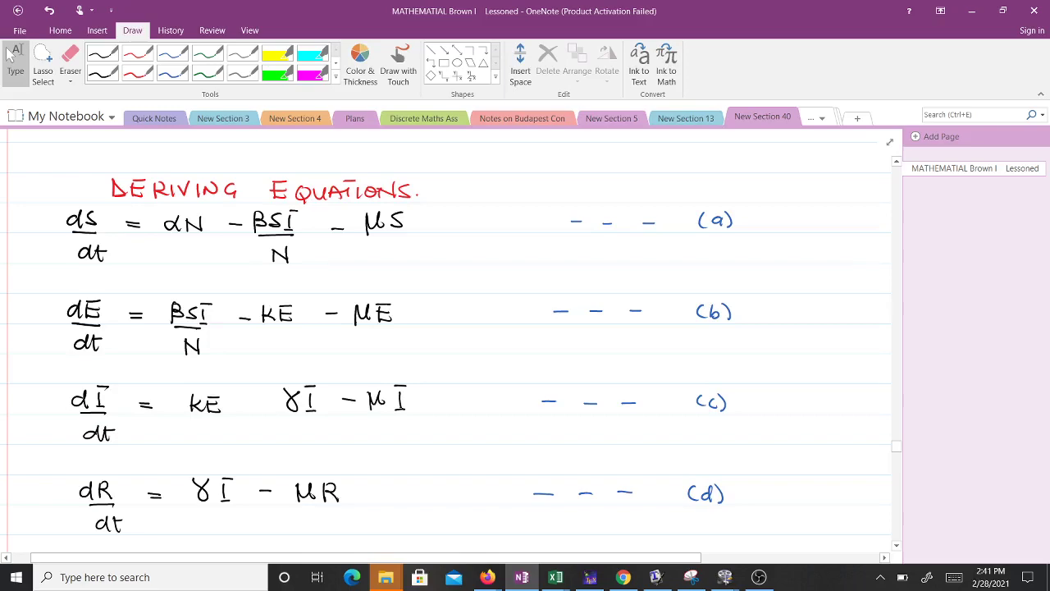
scroll(443, 337, "up", 10)
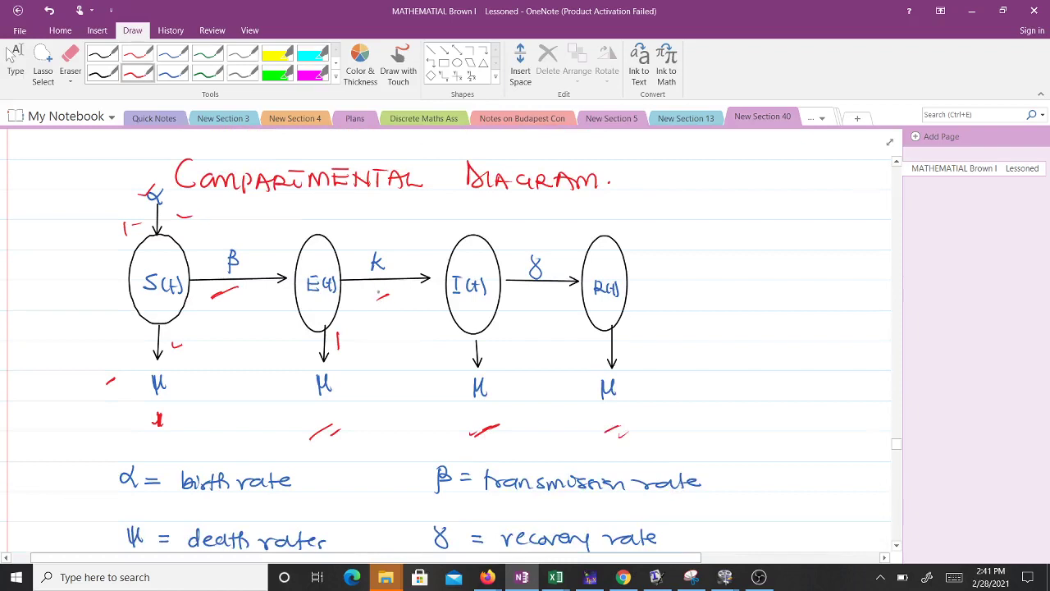
left_click_drag(393, 292, 369, 302)
left_click_drag(493, 341, 491, 356)
Step: Draw a red minus sign between kE and γI in equation (c)
scroll(447, 341, "down", 6)
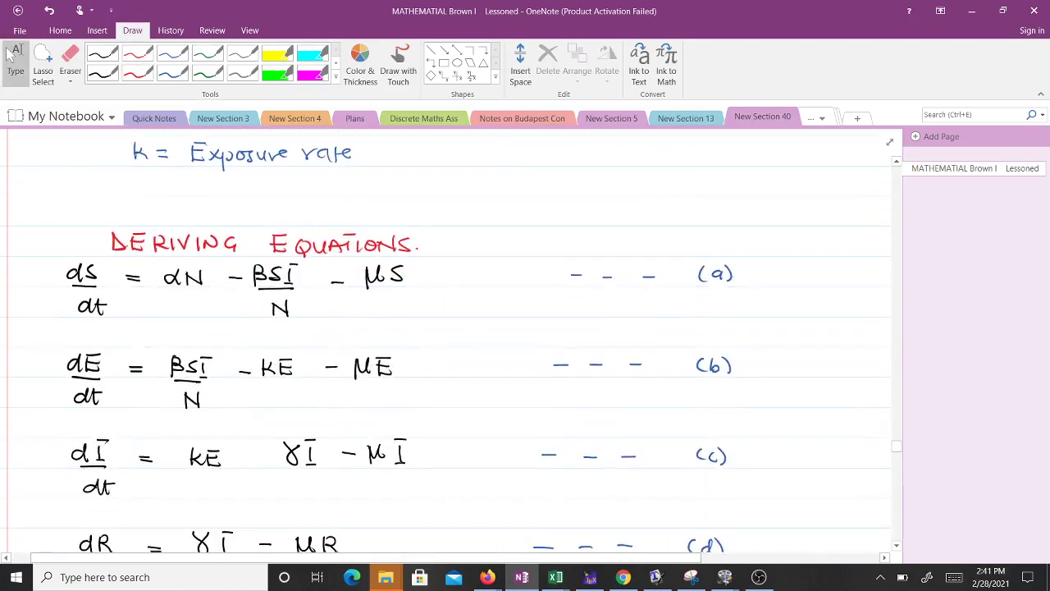
left_click(137, 72)
left_click_drag(251, 460, 266, 460)
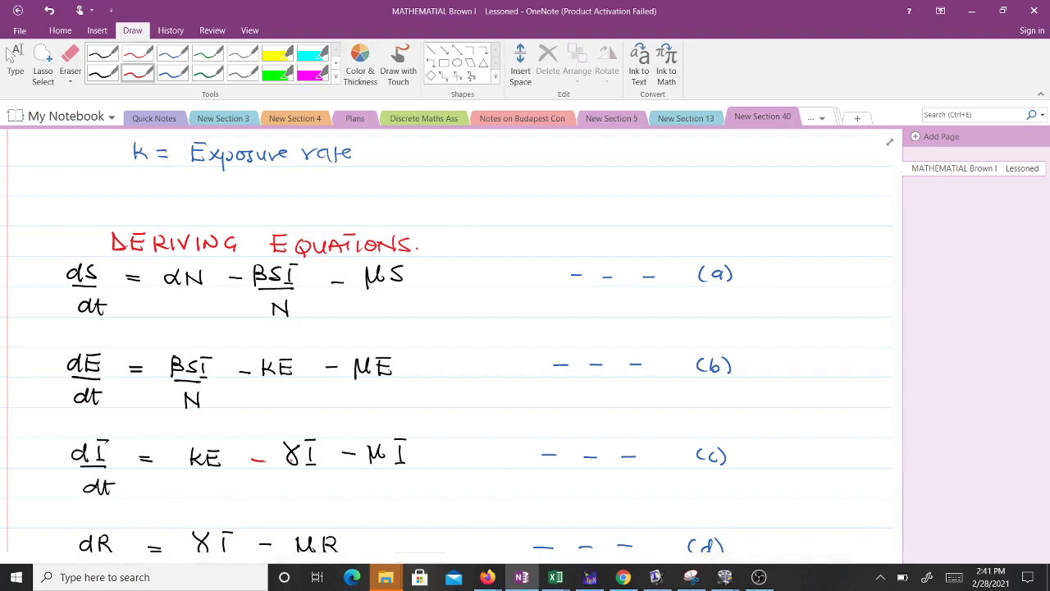
scroll(9, 53, "down", 3)
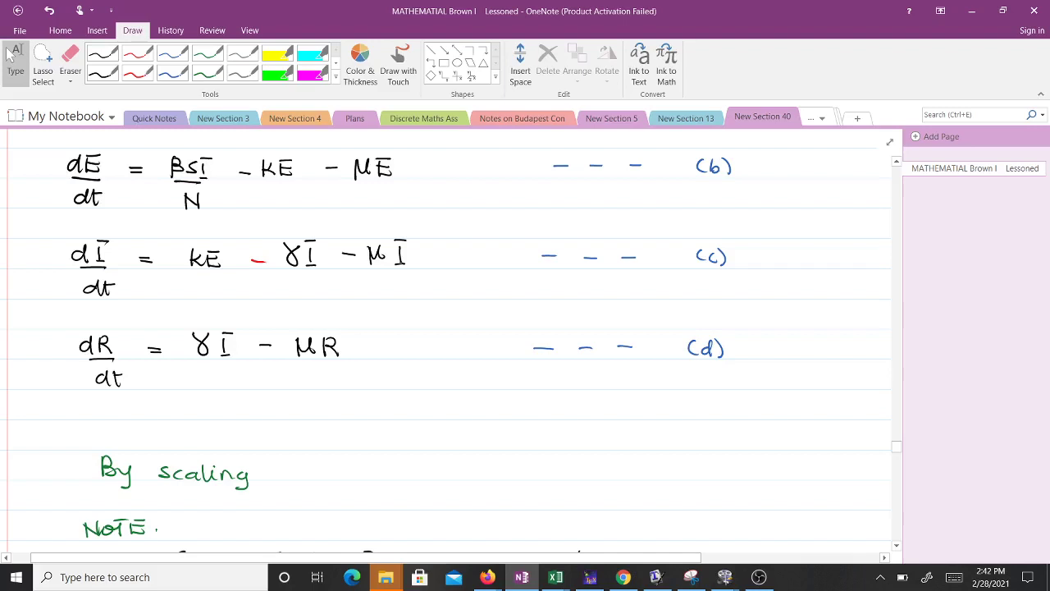
Step: In red, strike through N/N and tick both scaled sum equations
scroll(447, 345, "down", 5)
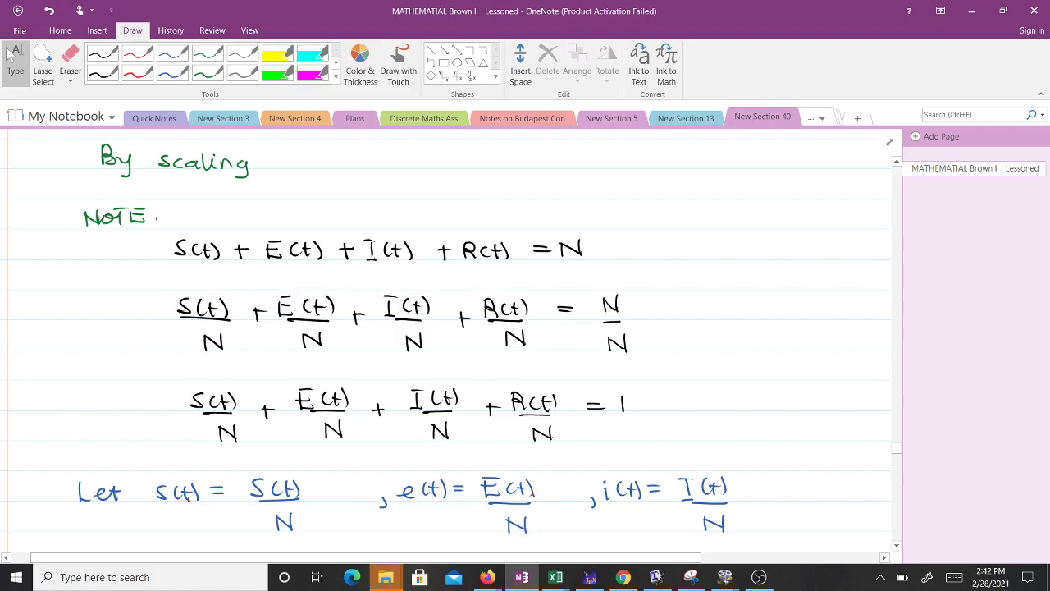
left_click(138, 72)
left_click_drag(669, 316, 695, 298)
left_click_drag(609, 347, 635, 328)
left_click_drag(581, 309, 620, 288)
mouse_move(659, 425)
left_mouse_down()
mouse_move(668, 431)
mouse_move(704, 405)
left_mouse_up()
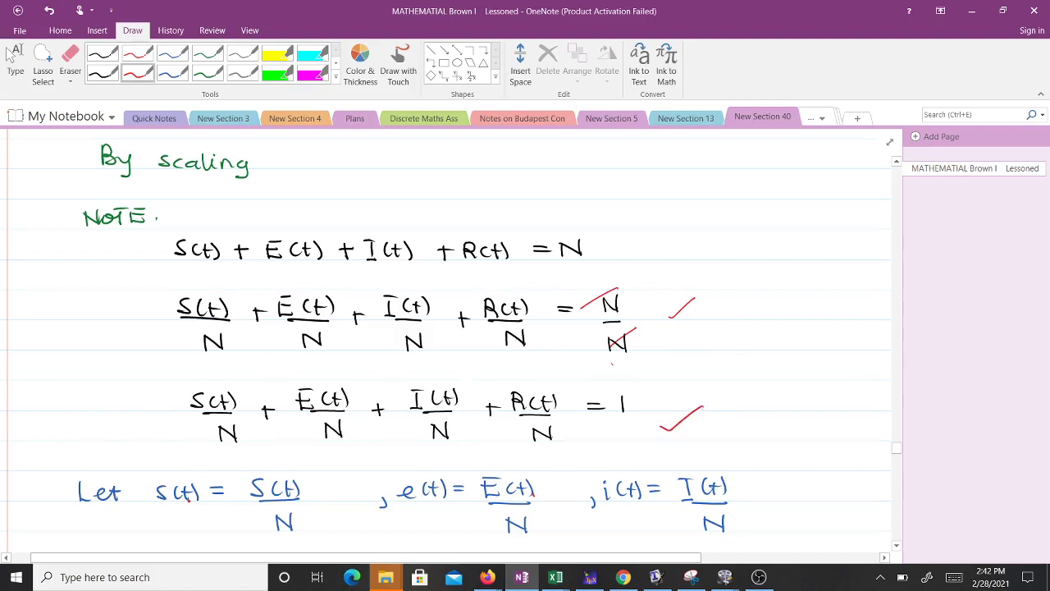
Step: Draw red links from the S(t)/N and E(t)/N terms to the s(t) and e(t) definitions
scroll(445, 341, "down", 3)
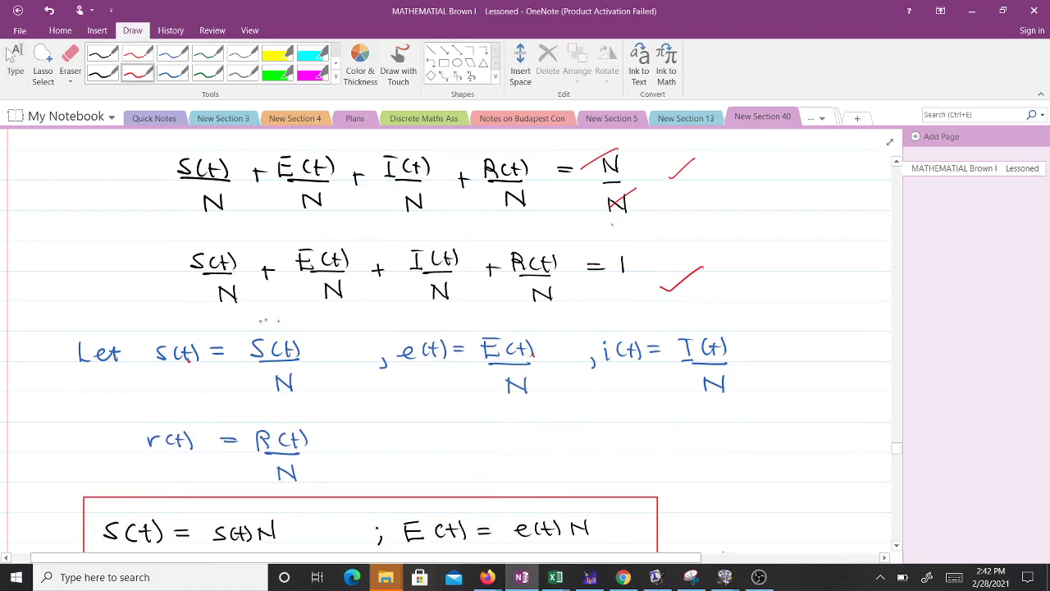
left_click_drag(167, 337, 200, 291)
left_click_drag(418, 324, 350, 292)
scroll(446, 336, "down", 5)
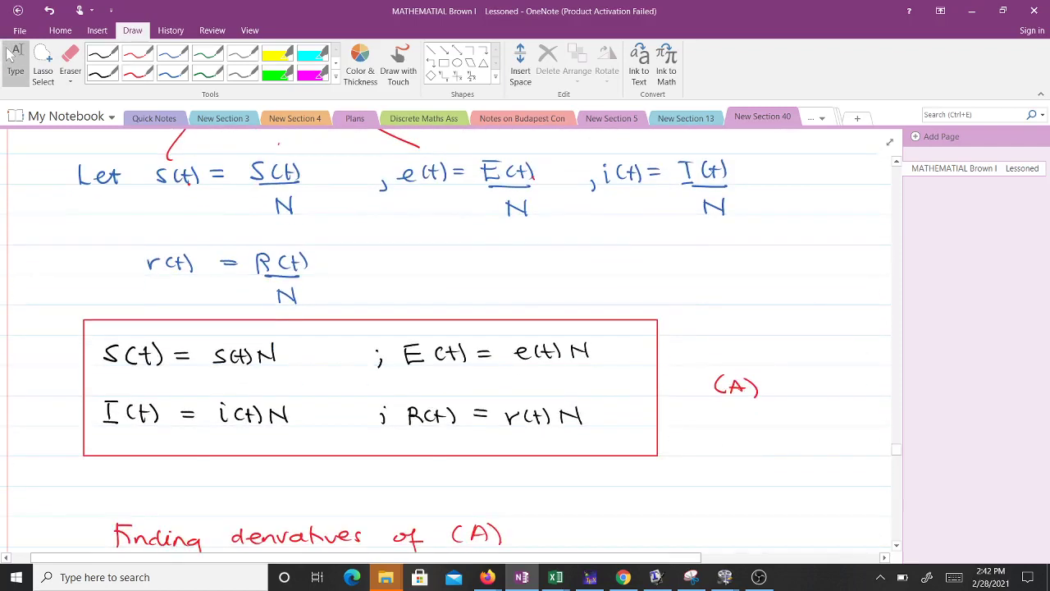